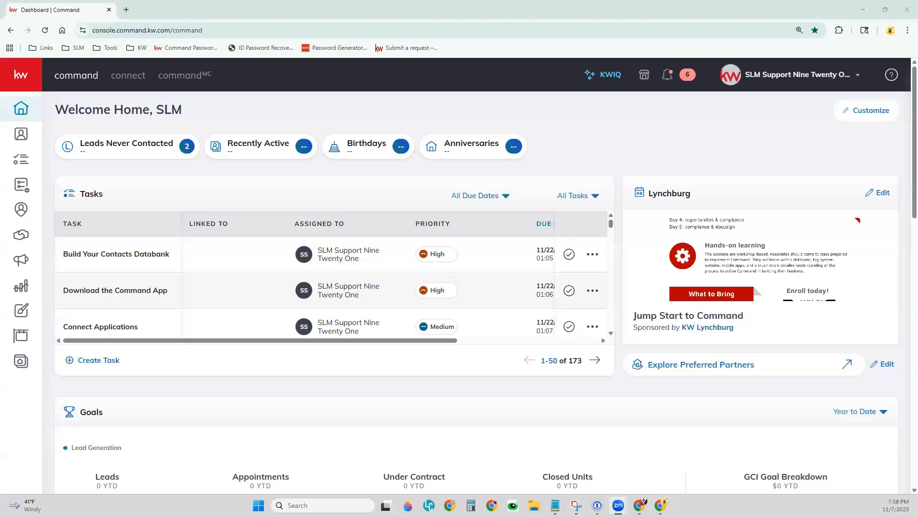
Open the vendors of the "Test Contact - Listing" opportunity in the Cultivate phase of Listings
{"action": "left_click", "coordinate": [29, 239]}
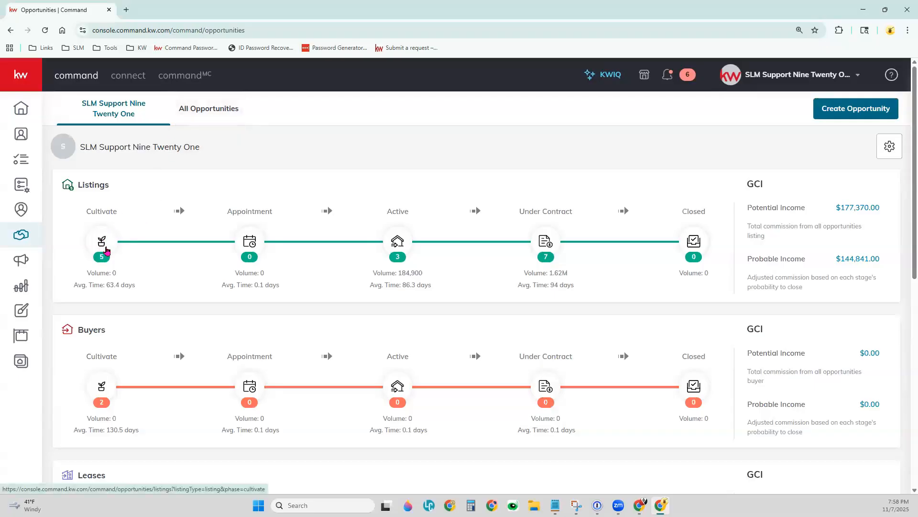
{"action": "left_click", "coordinate": [106, 250]}
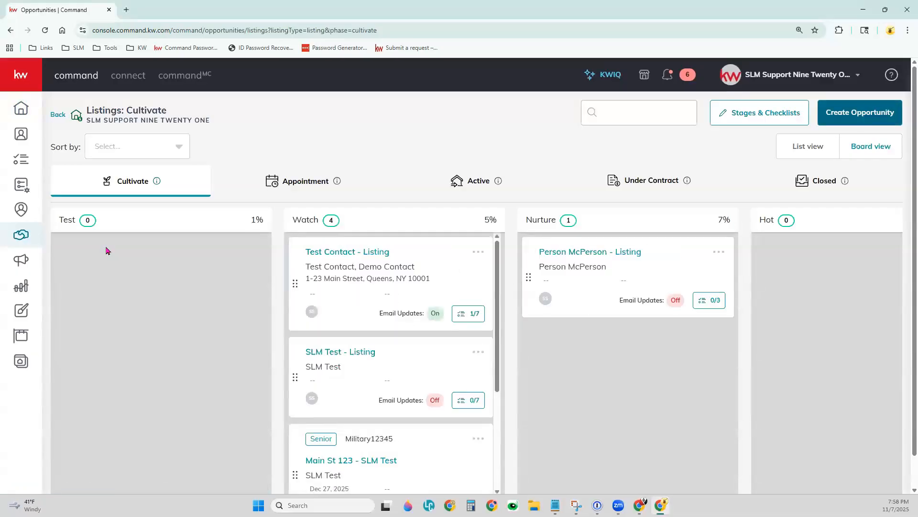
{"action": "left_click", "coordinate": [337, 255]}
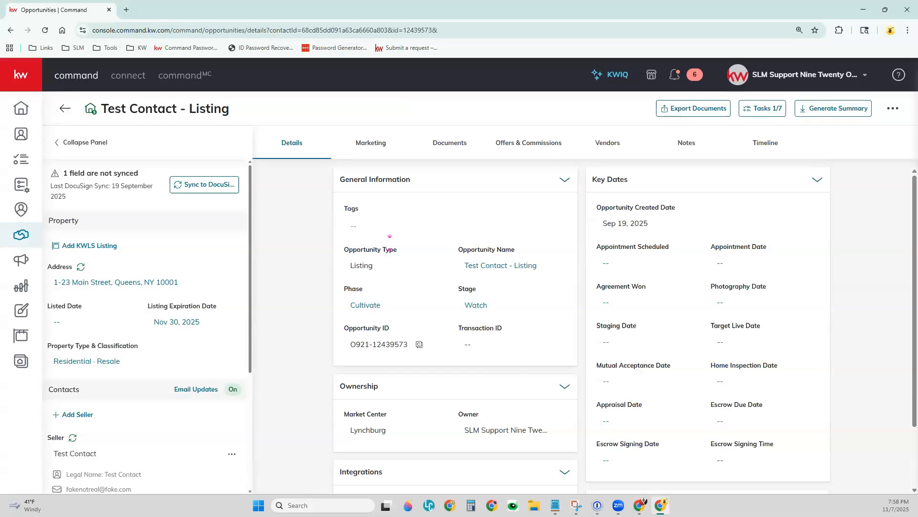
{"action": "left_click", "coordinate": [616, 143]}
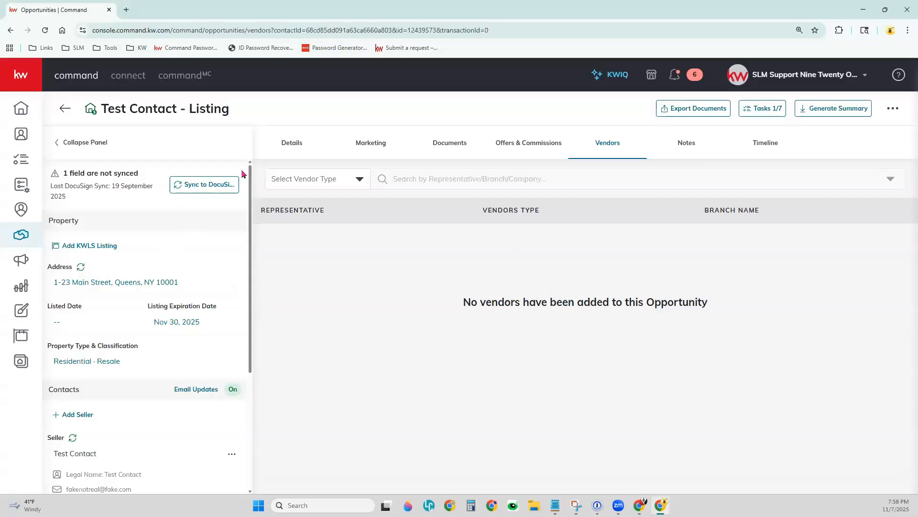
Set the vendor type to Inspector and search the vendors for "Best Home Inspector Ever"
{"action": "left_click", "coordinate": [357, 184]}
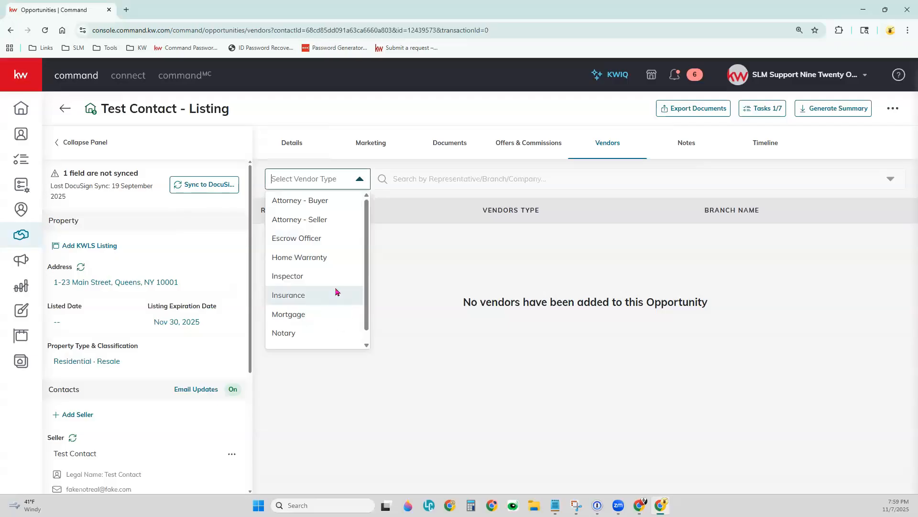
{"action": "left_click", "coordinate": [306, 278]}
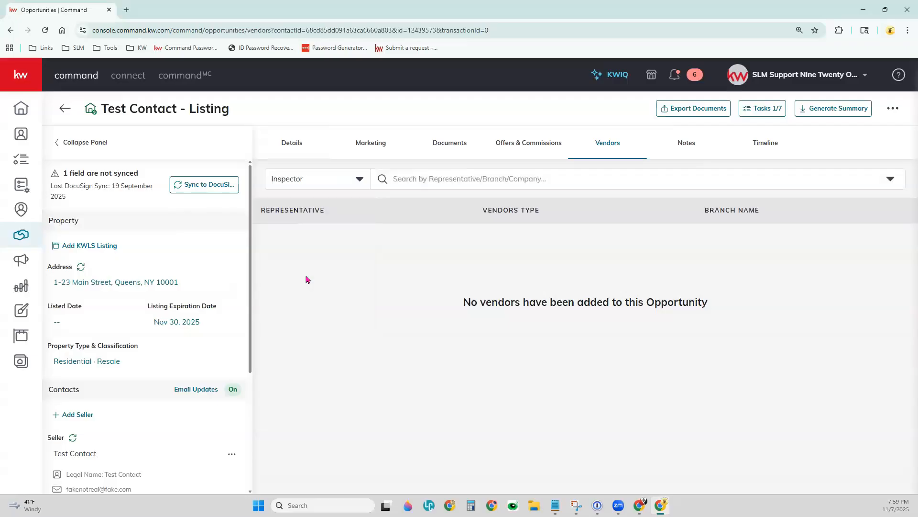
{"action": "left_click", "coordinate": [458, 181]}
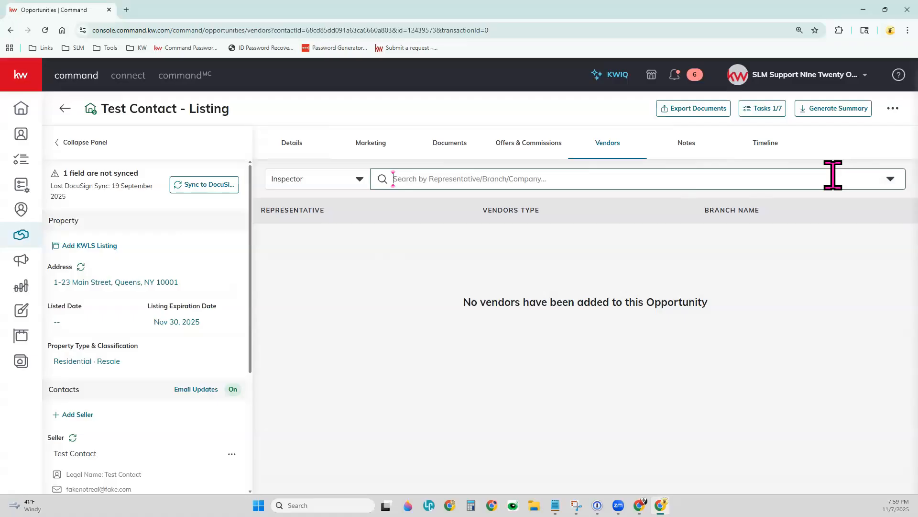
{"action": "type", "text": "Best"}
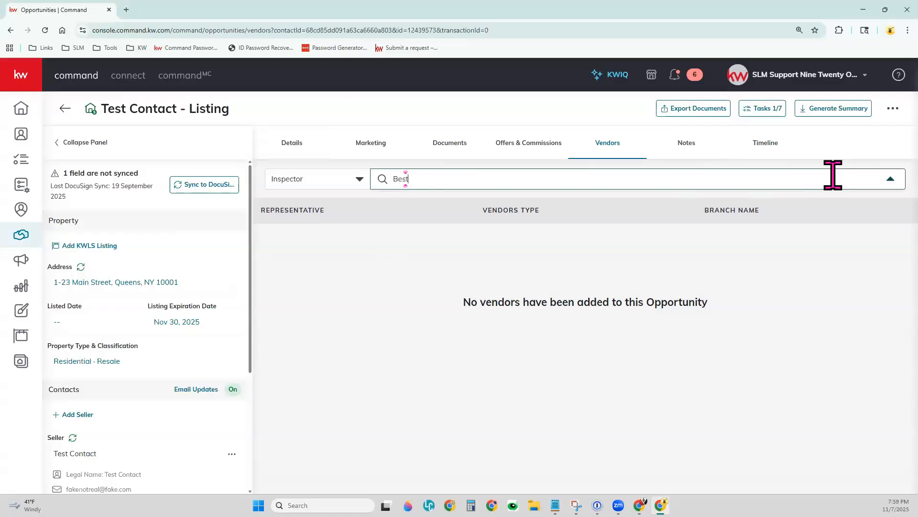
{"action": "type", "text": " Home I"}
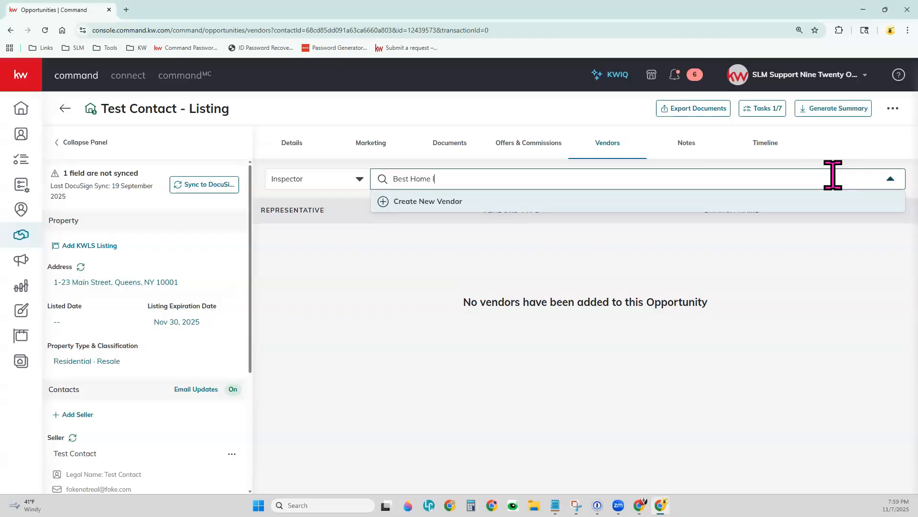
{"action": "type", "text": "nspector Ever"}
Start a new vendor of type Inspector and add "Inspection Company" to the vendors database as its company name
{"action": "left_click", "coordinate": [419, 206]}
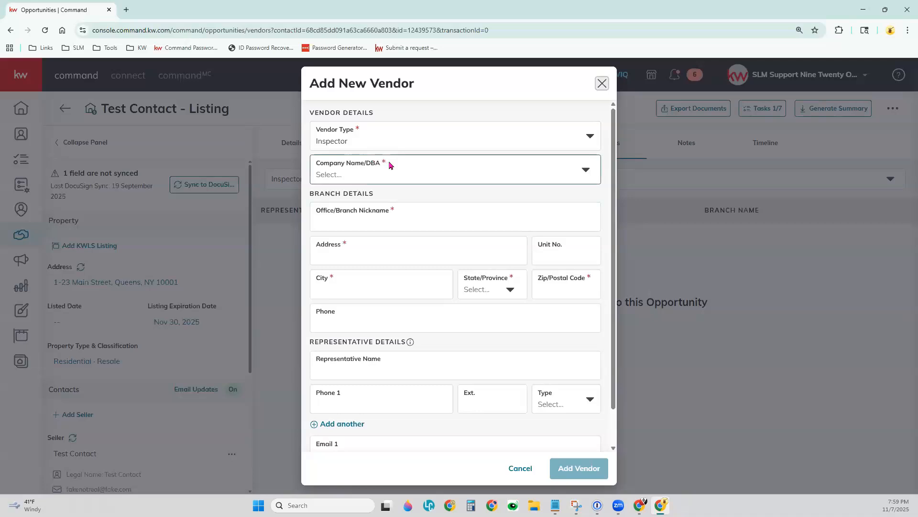
{"action": "left_click", "coordinate": [588, 138]}
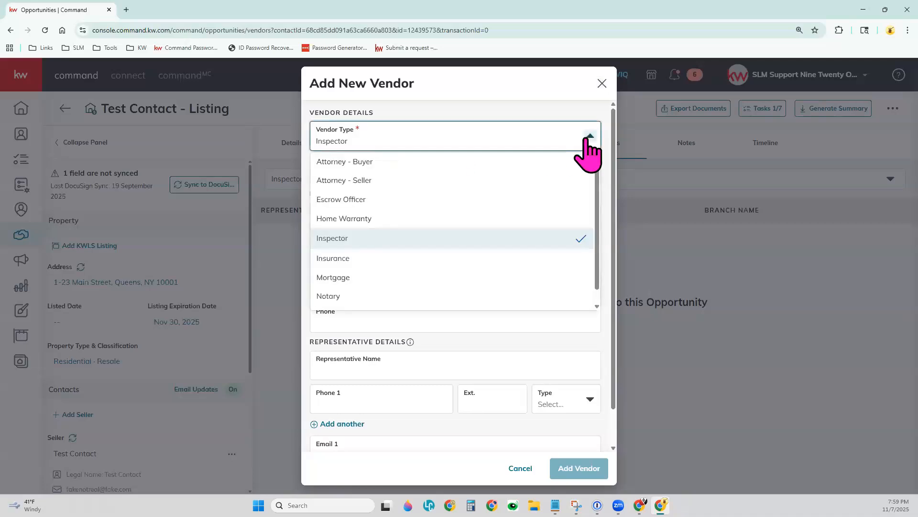
{"action": "left_click", "coordinate": [583, 108]}
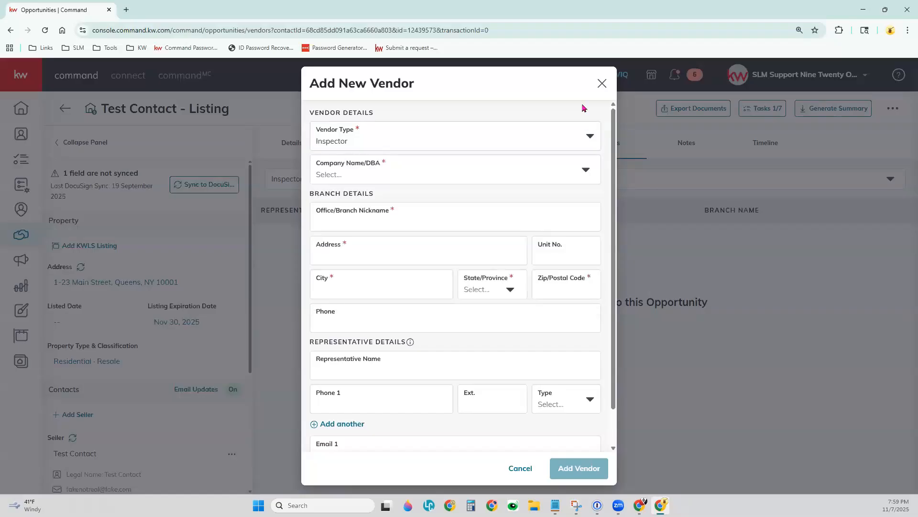
{"action": "left_click", "coordinate": [587, 172]}
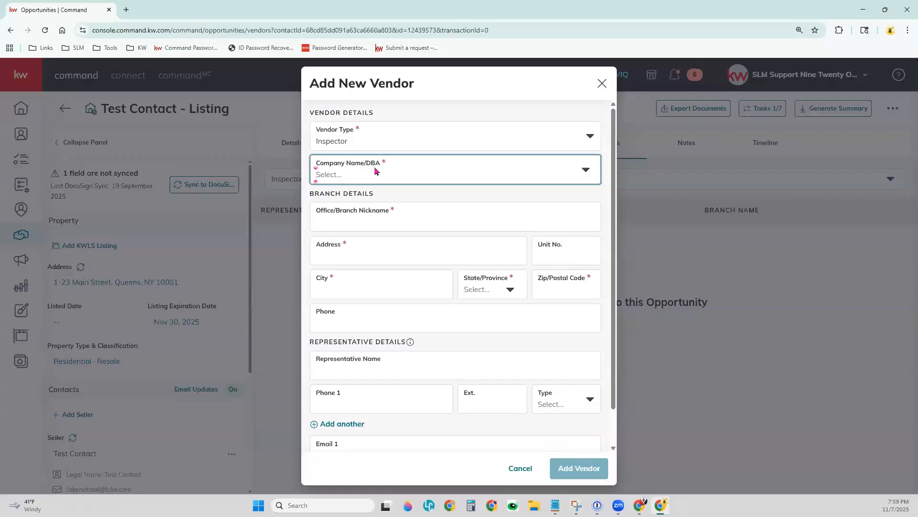
{"action": "left_click", "coordinate": [316, 174]}
{"action": "type", "text": "Inspec"}
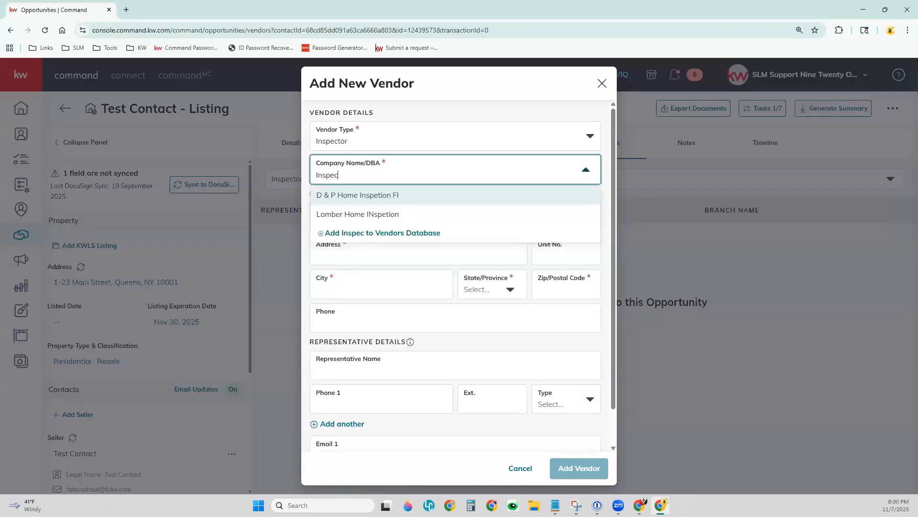
{"action": "type", "text": "tion Company"}
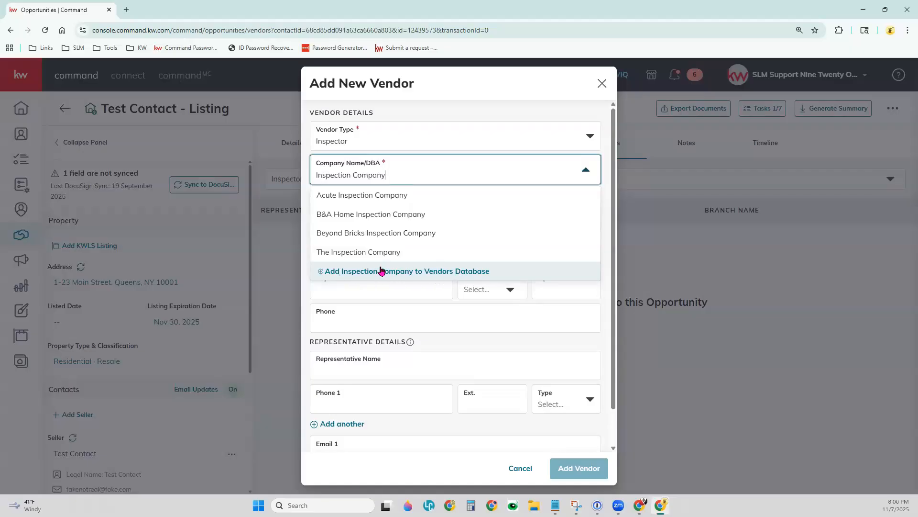
{"action": "left_click", "coordinate": [342, 271]}
Enter "Local Office" as the branch nickname and fill in the branch's street address from the Los Angeles suggestion
{"action": "left_click", "coordinate": [331, 221]}
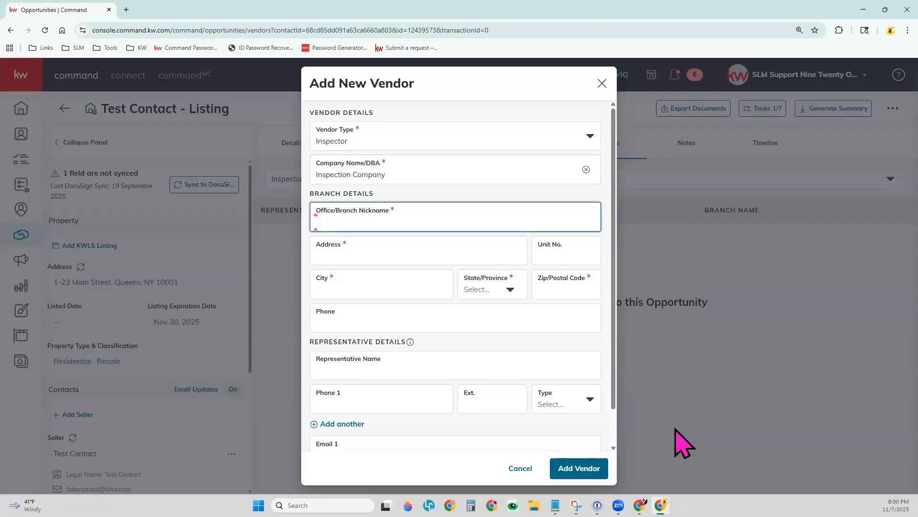
{"action": "type", "text": "Local Office"}
{"action": "key", "text": "Tab"}
{"action": "type", "text": "123 main"}
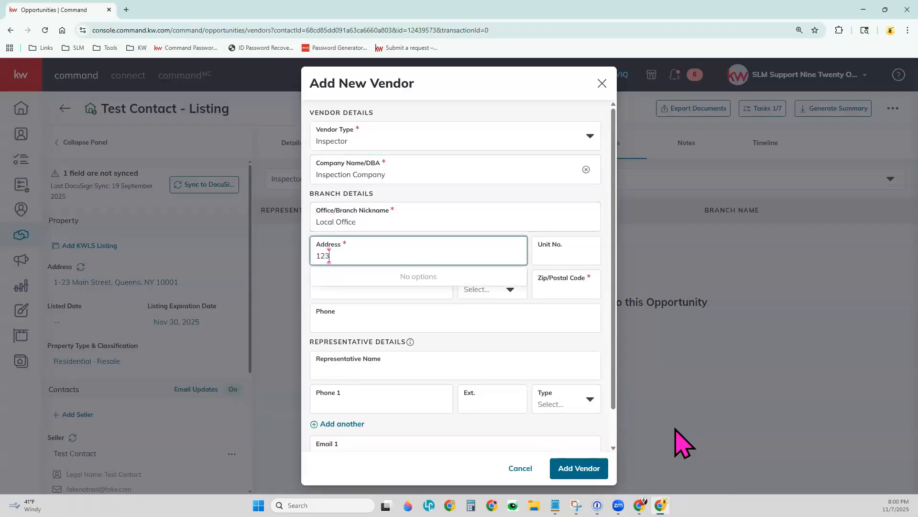
{"action": "key", "text": "BackSpace"}
{"action": "key", "text": "BackSpace"}
{"action": "key", "text": "BackSpace"}
{"action": "key", "text": "BackSpace"}
{"action": "type", "text": "Main St"}
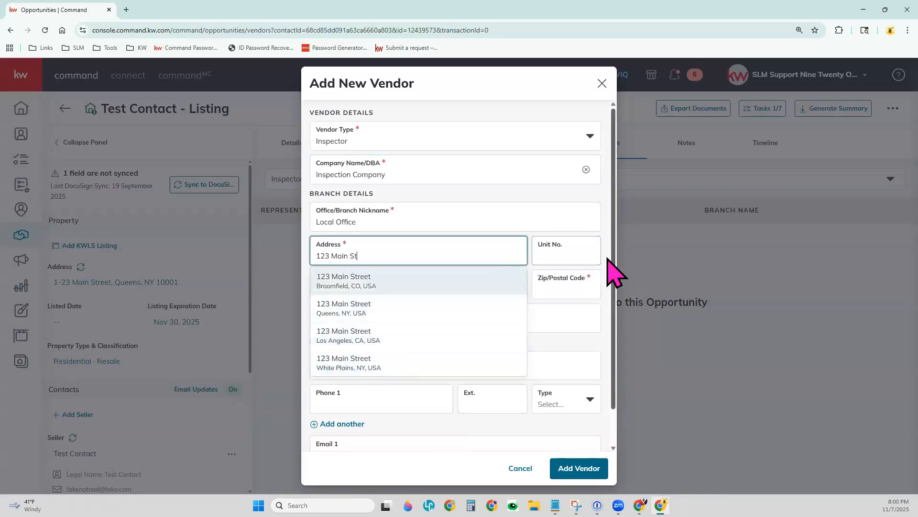
{"action": "left_click", "coordinate": [336, 337]}
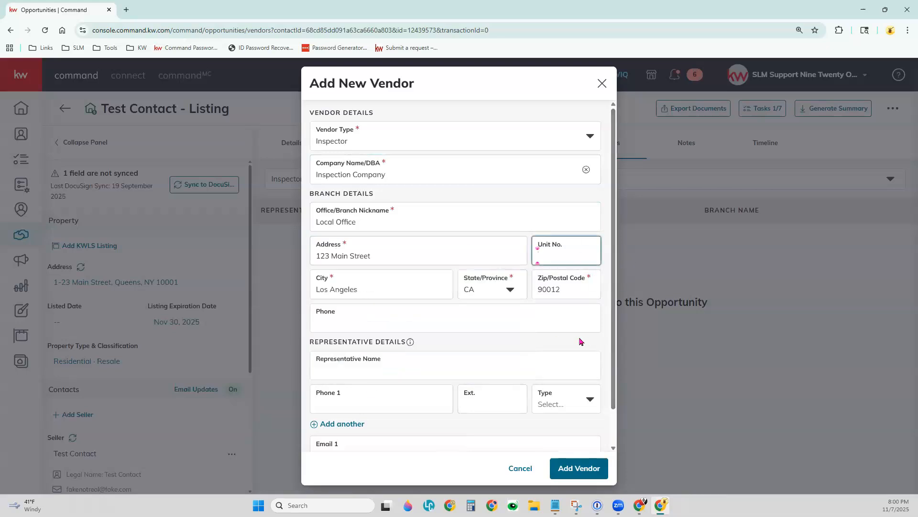
Change the branch's city to "Somewhere", keeping the suggested state and postal code
{"action": "key", "text": "BackSpace"}
{"action": "key", "text": "BackSpace"}
{"action": "key", "text": "BackSpace"}
{"action": "key", "text": "BackSpace"}
{"action": "key", "text": "BackSpace"}
{"action": "key", "text": "BackSpace"}
{"action": "key", "text": "BackSpace"}
{"action": "key", "text": "BackSpace"}
{"action": "key", "text": "BackSpace"}
{"action": "key", "text": "BackSpace"}
{"action": "key", "text": "BackSpace"}
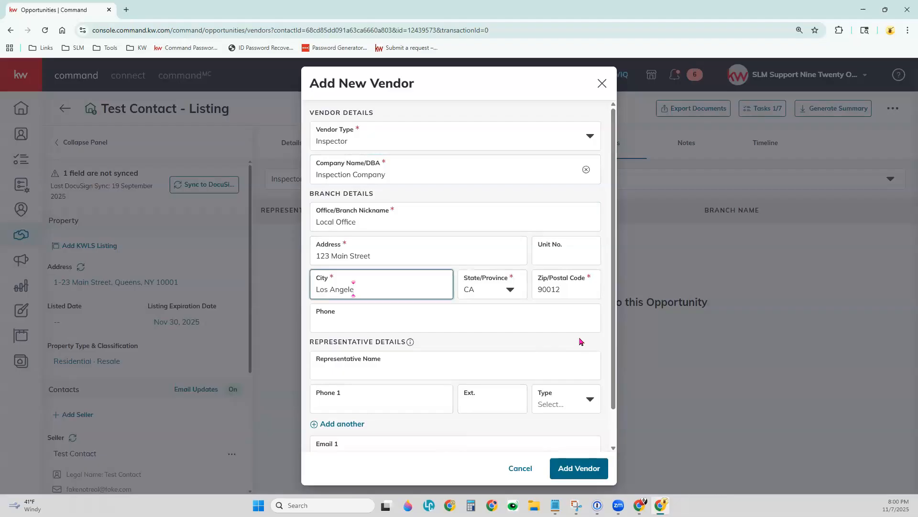
{"action": "type", "text": "Somewhere"}
{"action": "key", "text": "Tab"}
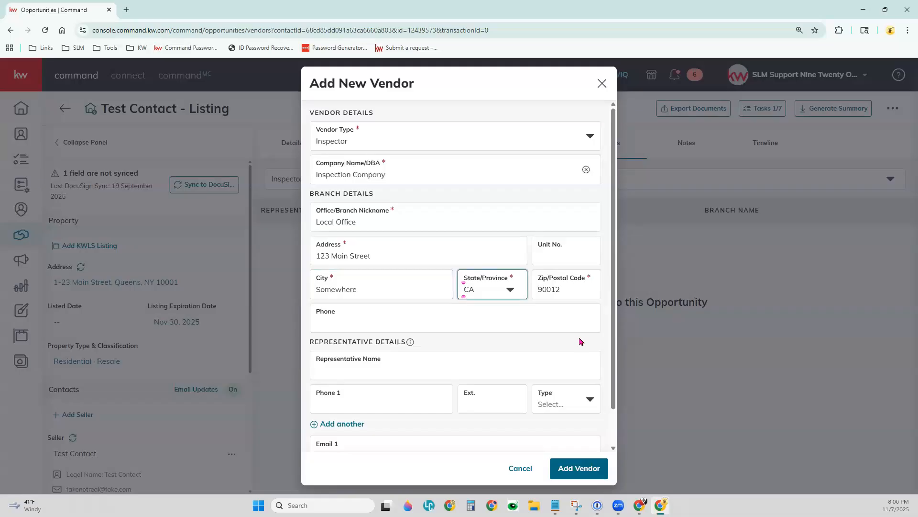
{"action": "left_click", "coordinate": [562, 286]}
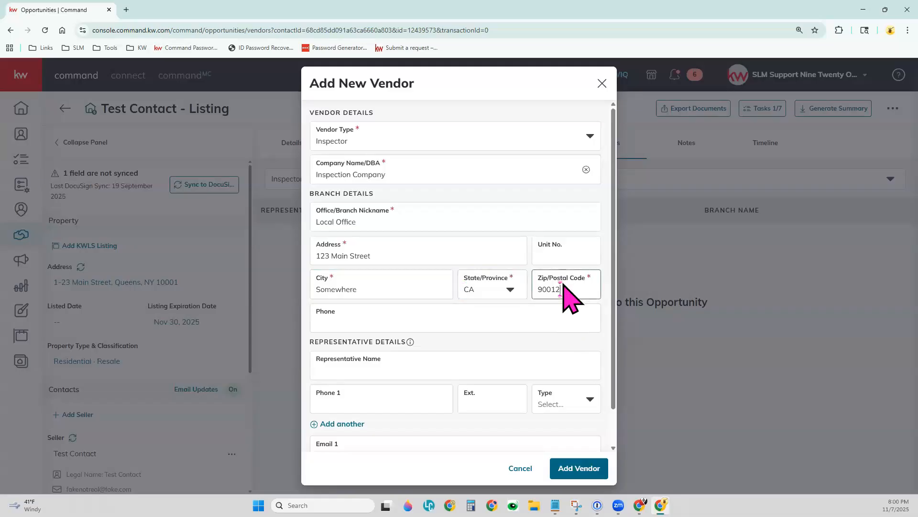
{"action": "left_click", "coordinate": [530, 320]}
Enter the representative's full name in the new vendor's representative details
{"action": "scroll", "coordinate": [529, 320], "scroll_direction": "down", "scroll_amount": 1}
{"action": "left_click", "coordinate": [428, 336]}
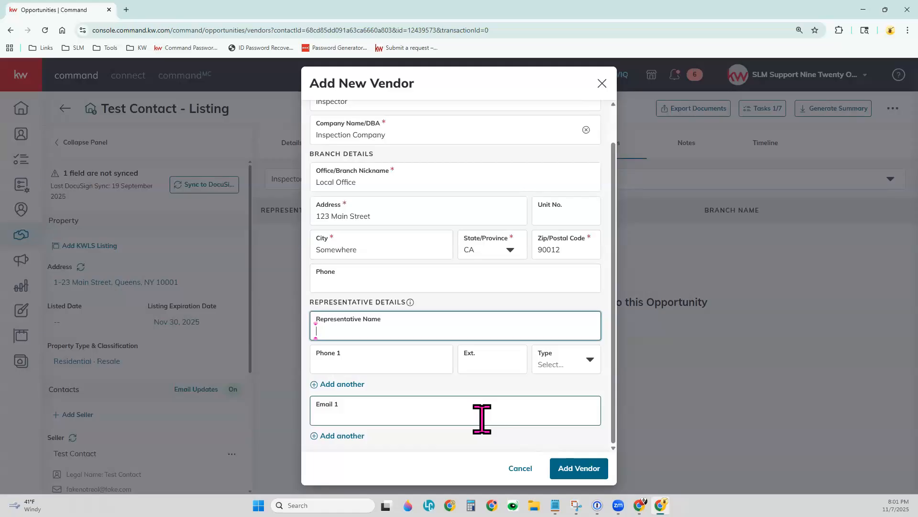
{"action": "type", "text": "Joe S Le Roy"}
{"action": "key", "text": "Tab"}
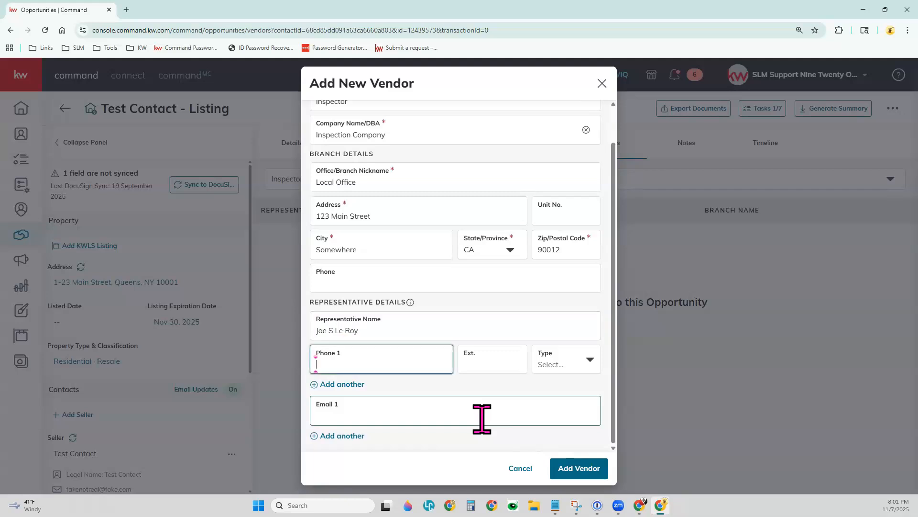
Set the representative's phone type to Cell and enter the phone number
{"action": "left_click", "coordinate": [549, 369]}
{"action": "left_click", "coordinate": [591, 359]}
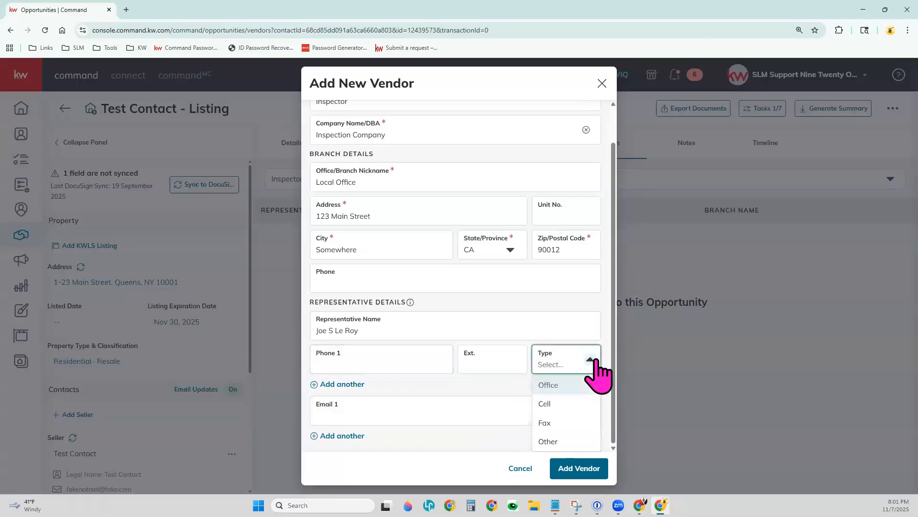
{"action": "left_click", "coordinate": [571, 400]}
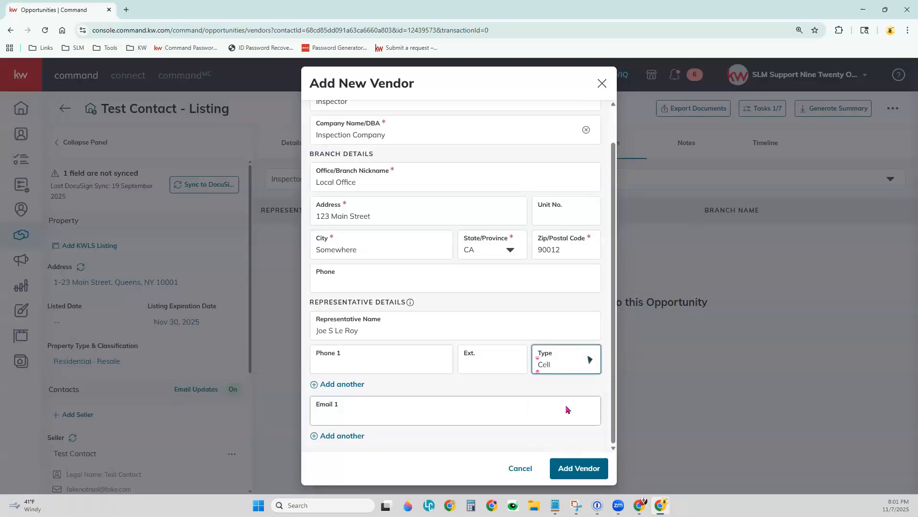
{"action": "left_click", "coordinate": [404, 364]}
{"action": "type", "text": "123) 456-7899"}
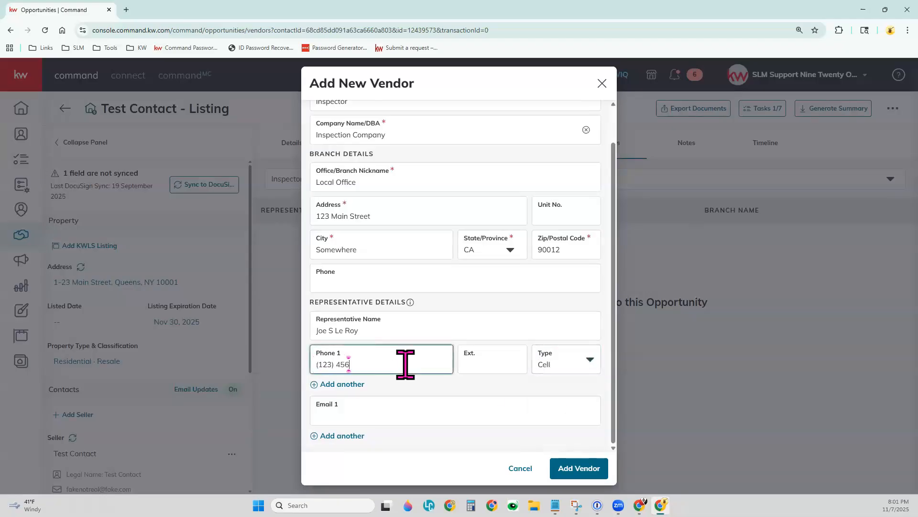
Leave the representative's email empty and discard the unsaved new vendor form
{"action": "left_click", "coordinate": [397, 405]}
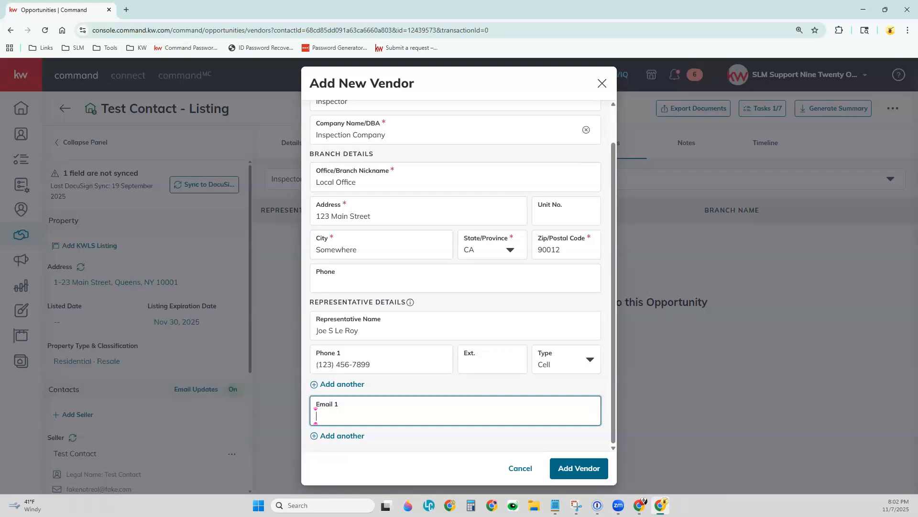
{"action": "left_click", "coordinate": [602, 83]}
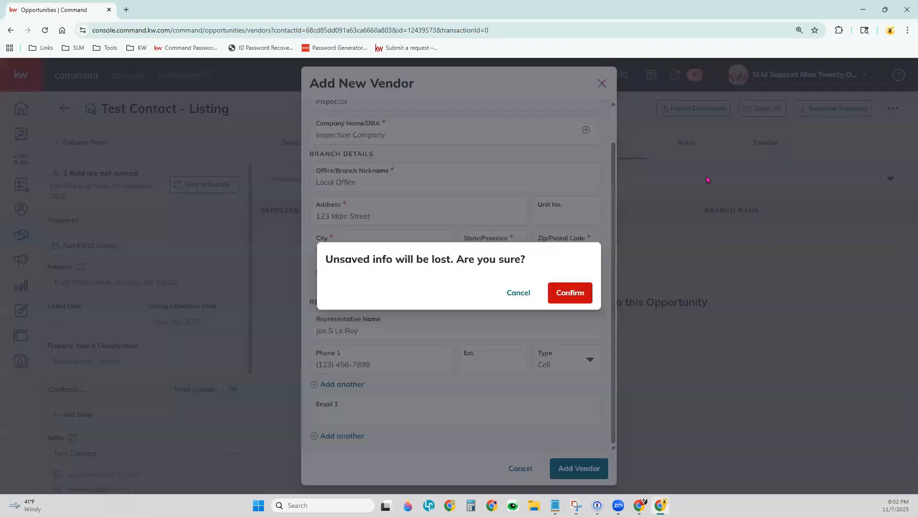
{"action": "left_click", "coordinate": [570, 293]}
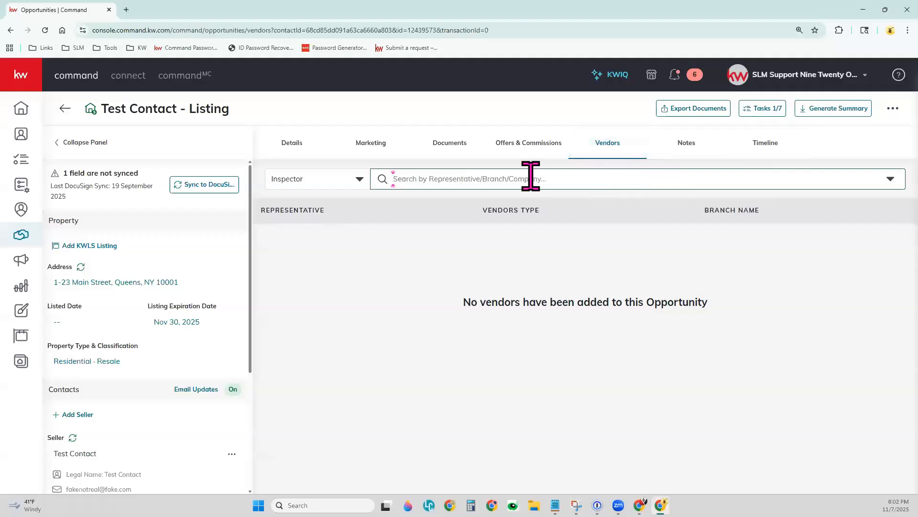